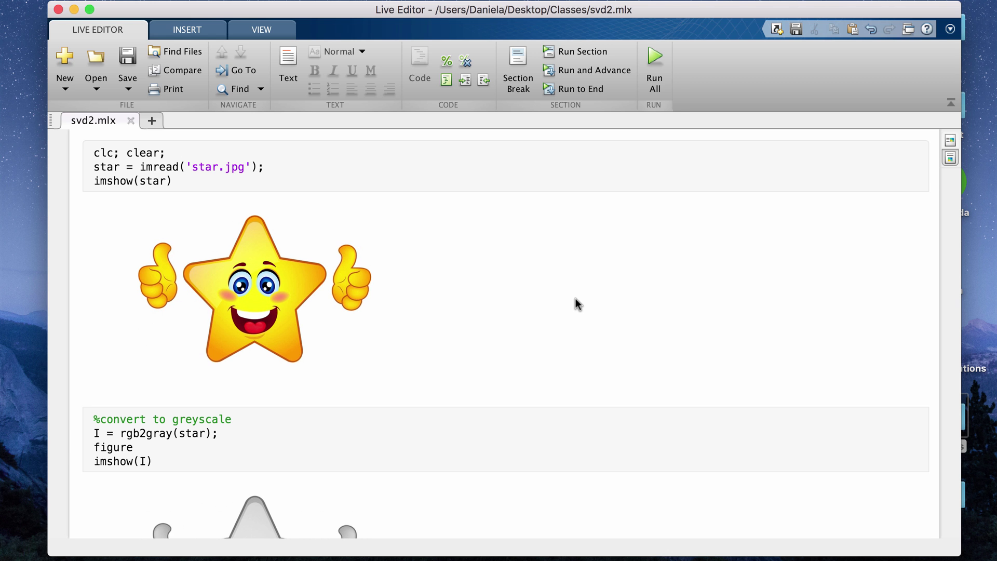
scroll(576, 304, "down", 10)
scroll(575, 304, "down", 5)
scroll(576, 304, "up", 10)
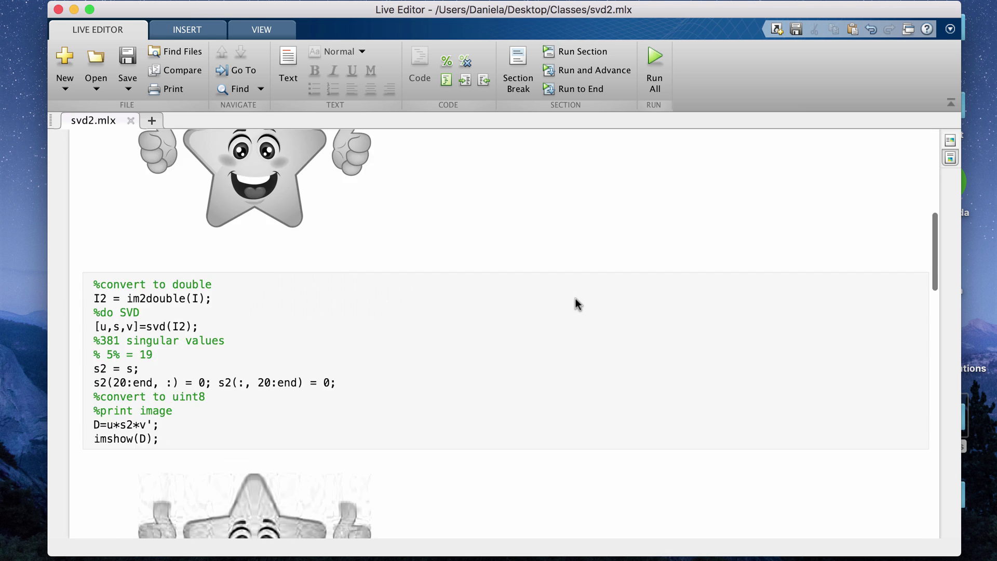
scroll(576, 298, "up", 8)
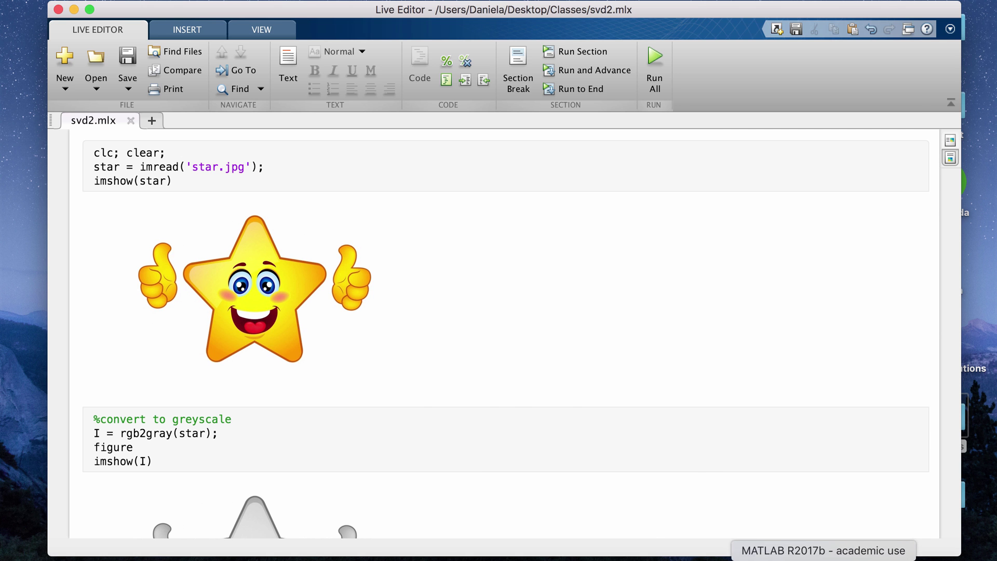
Step: Consult the textbook exercise page, then return to the script's first code line
left_click(823, 558)
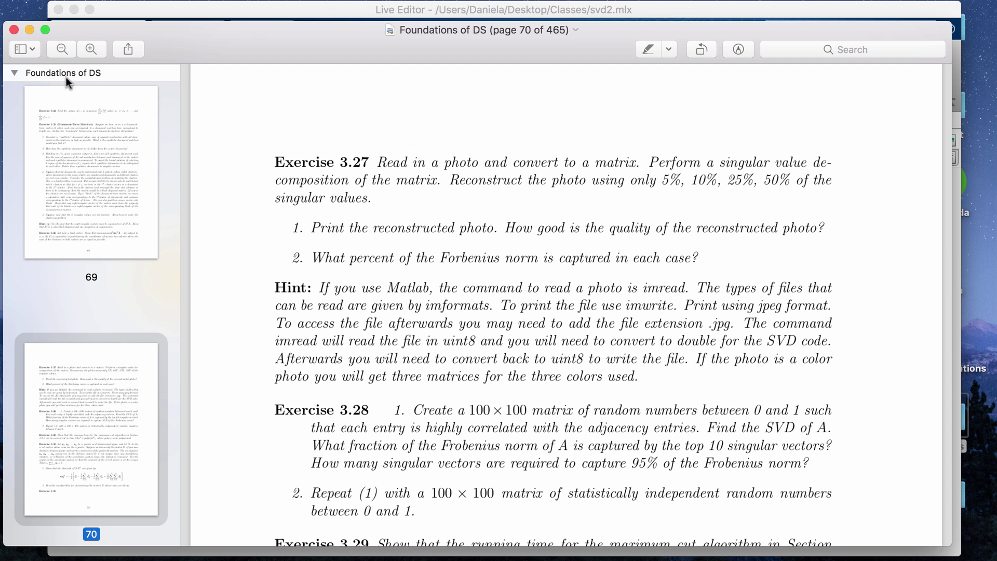
left_click(29, 32)
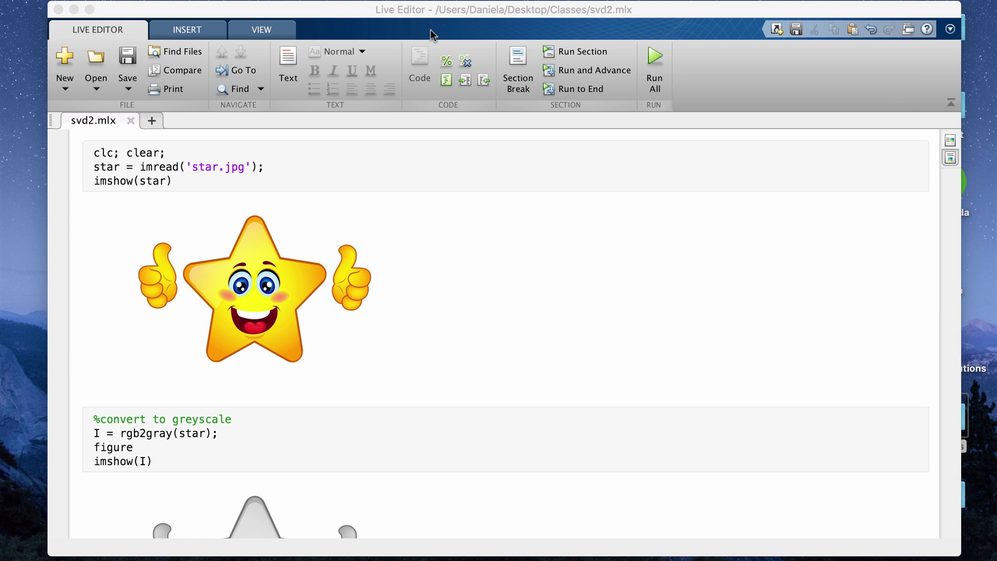
scroll(532, 296, "down", 5)
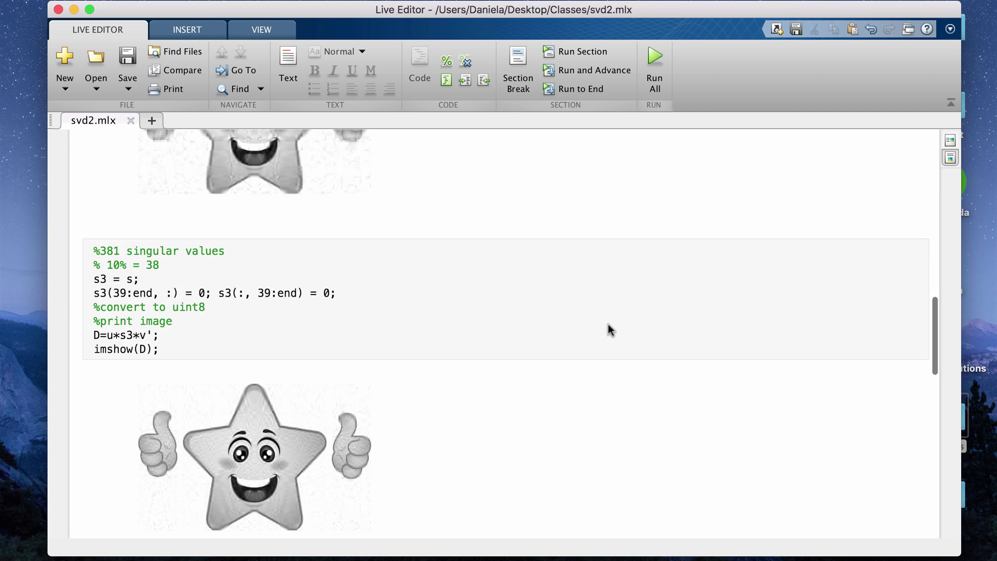
scroll(609, 325, "down", 8)
scroll(609, 325, "down", 3)
scroll(609, 324, "down", 5)
scroll(608, 324, "down", 3)
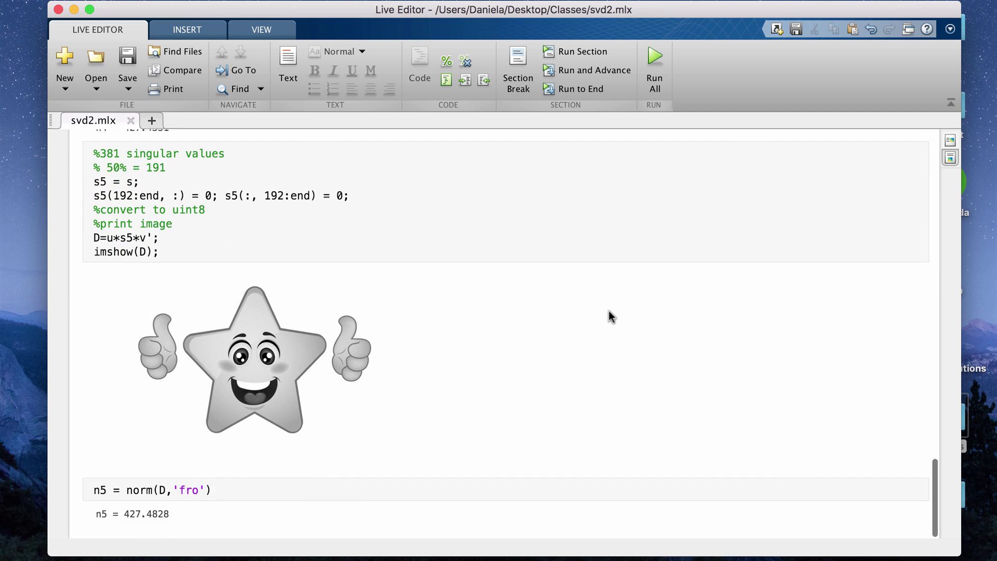
scroll(610, 311, "up", 10)
scroll(610, 316, "up", 10)
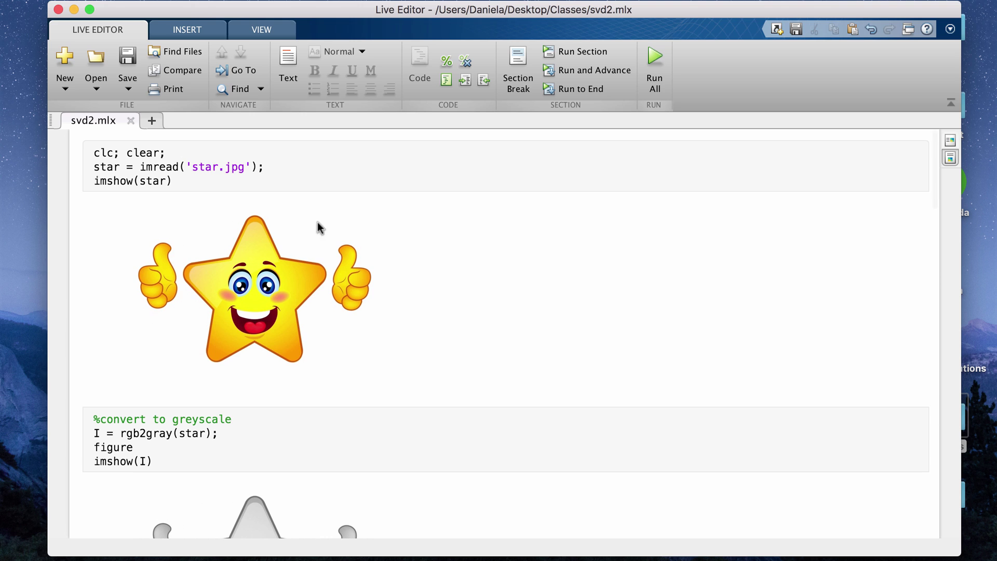
left_click(191, 153)
scroll(614, 316, "down", 10)
scroll(613, 315, "down", 3)
scroll(613, 316, "up", 5)
scroll(613, 316, "up", 5)
Step: Review the imread line, uses of the star variable, and the workspace variables
left_click_drag(141, 167, 180, 167)
left_click(109, 167)
left_click(266, 167)
key("super+Tab")
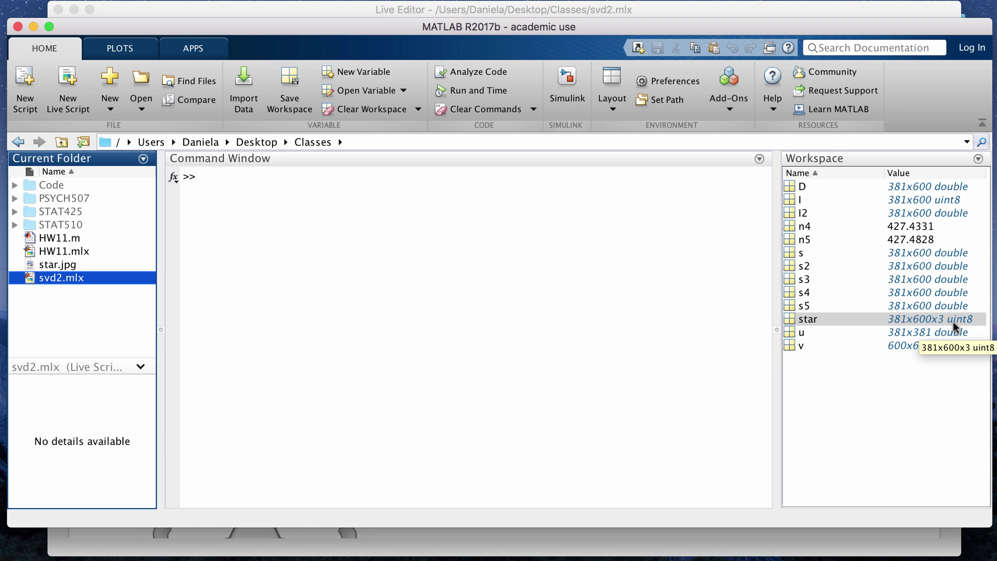
left_click(35, 30)
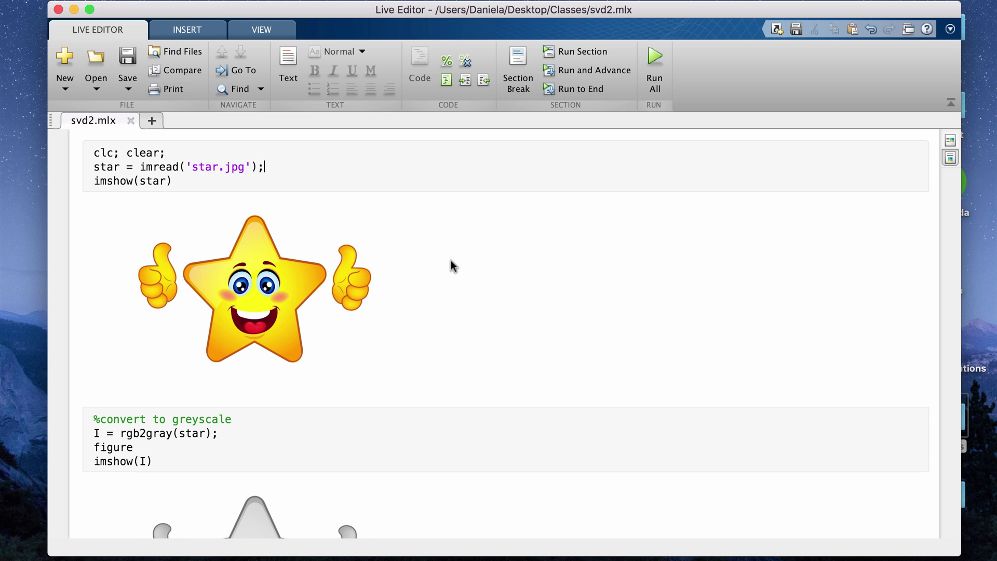
left_click(174, 180)
scroll(492, 346, "down", 5)
scroll(248, 230, "down", 3)
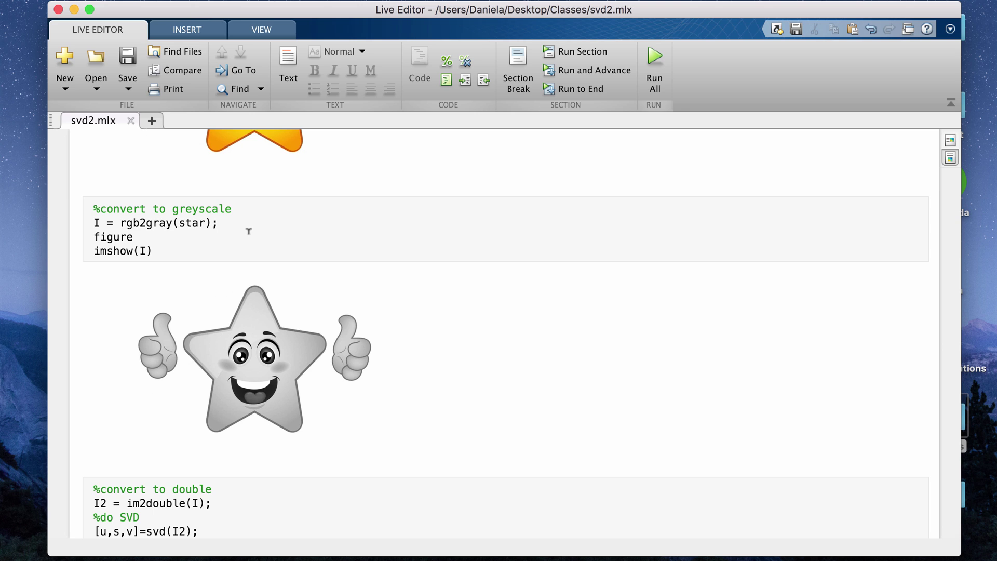
scroll(528, 248, "up", 8)
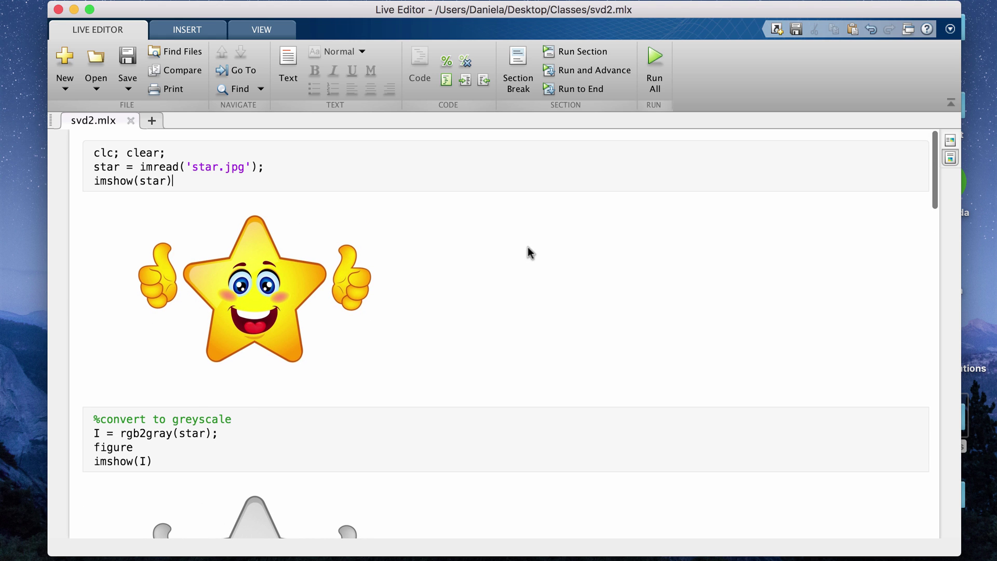
scroll(463, 351, "down", 3)
scroll(463, 352, "down", 3)
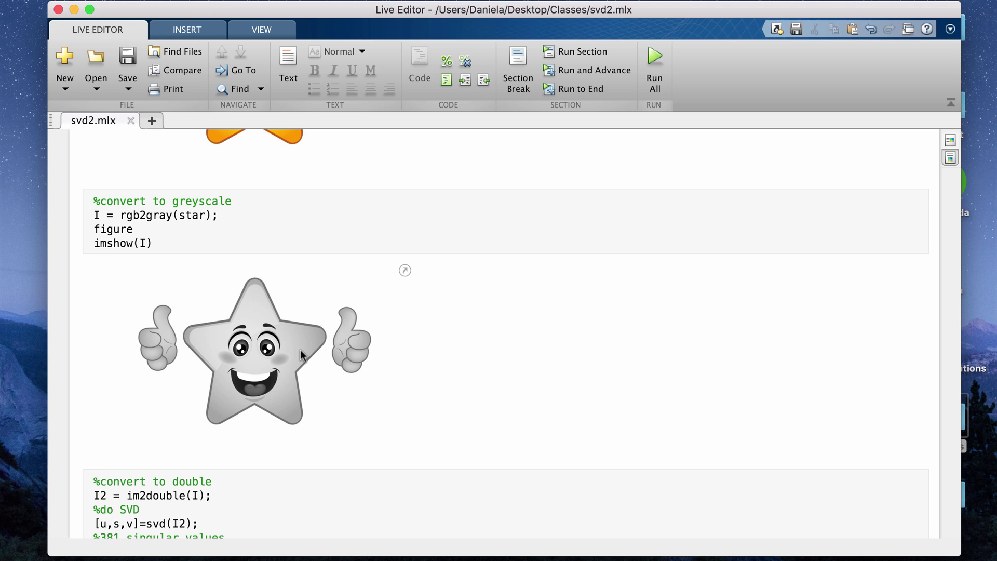
scroll(389, 238, "up", 5)
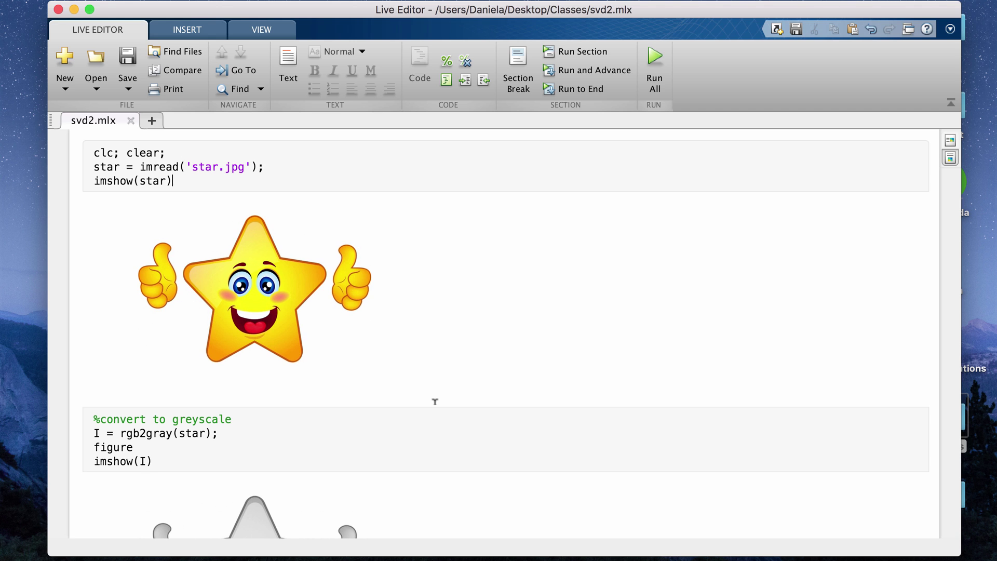
scroll(435, 401, "down", 5)
scroll(435, 402, "down", 3)
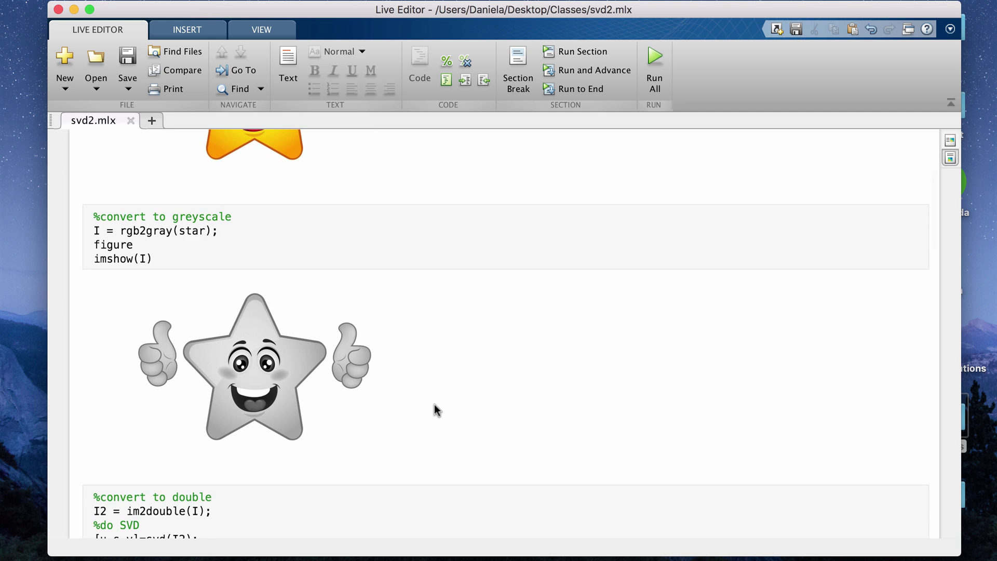
scroll(435, 402, "up", 5)
scroll(435, 401, "up", 1)
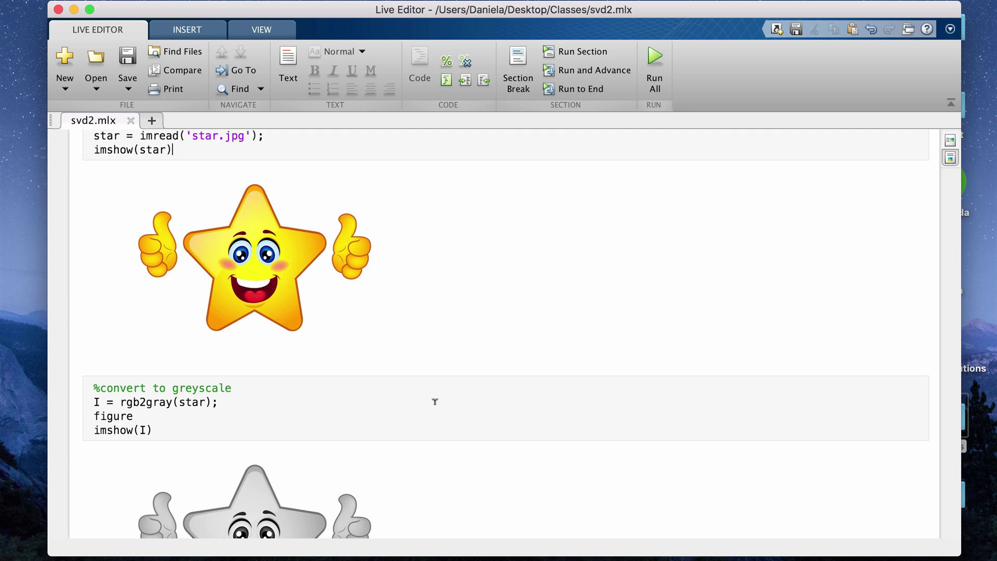
scroll(436, 401, "down", 5)
scroll(435, 401, "down", 3)
Step: Inspect the stored values of I and I2 in their data previews
left_click(238, 200)
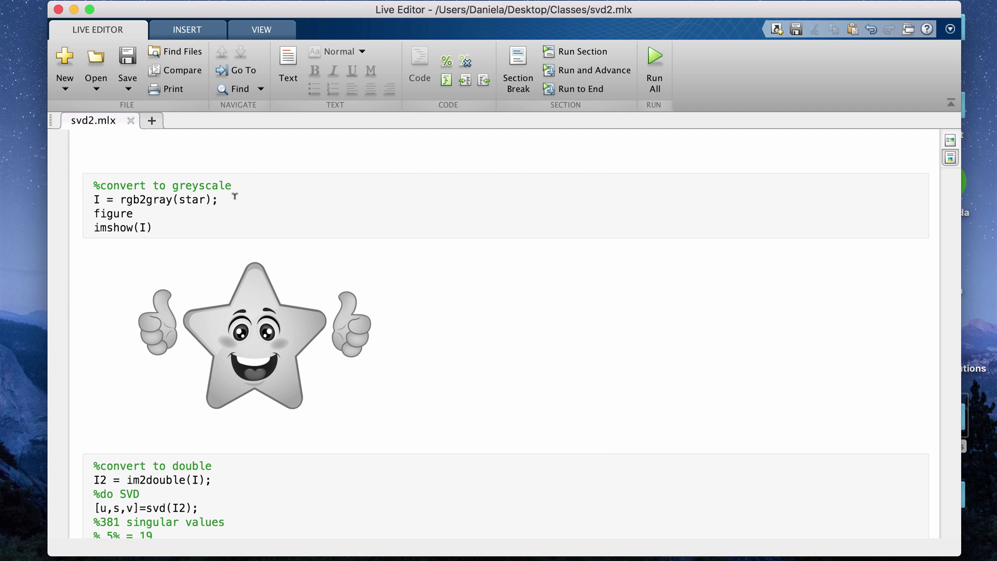
left_click(96, 200)
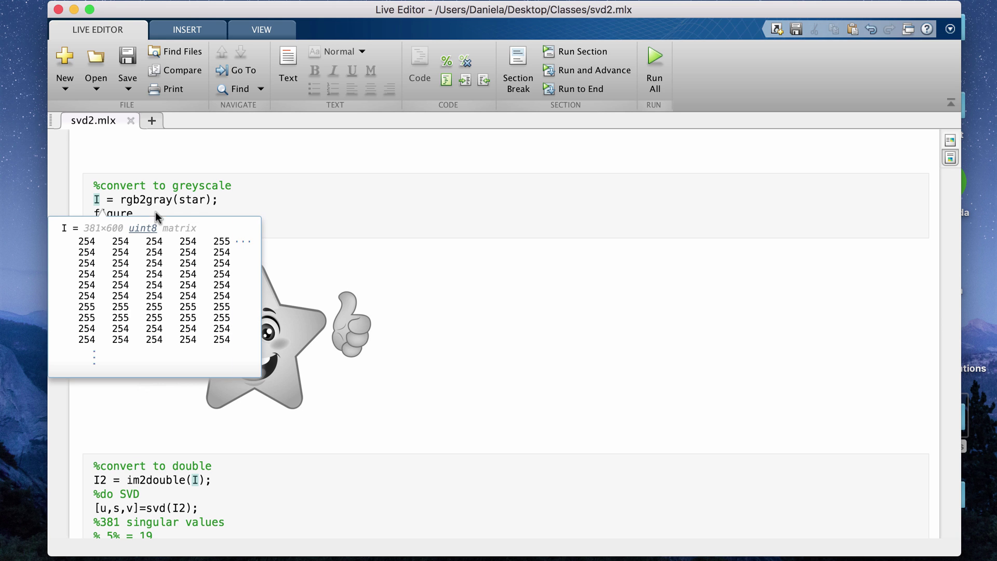
left_click(156, 228)
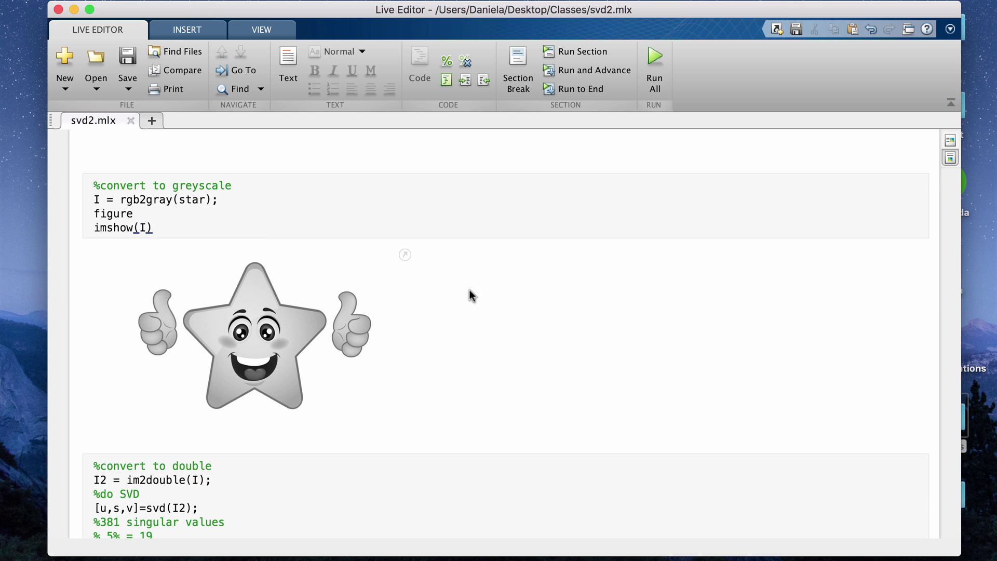
scroll(497, 349, "down", 2)
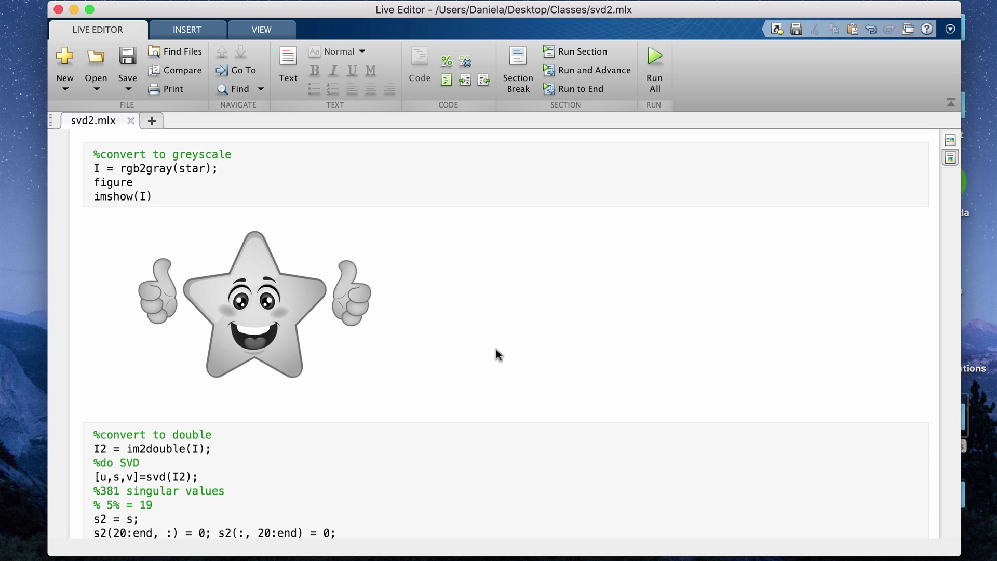
scroll(496, 349, "down", 3)
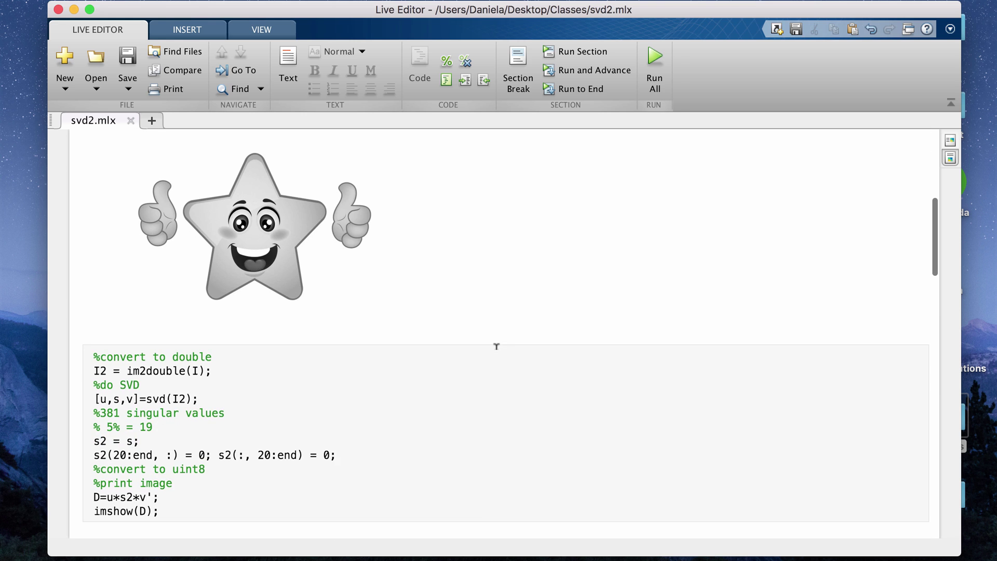
scroll(497, 349, "down", 2)
scroll(496, 347, "down", 2)
left_click(238, 281)
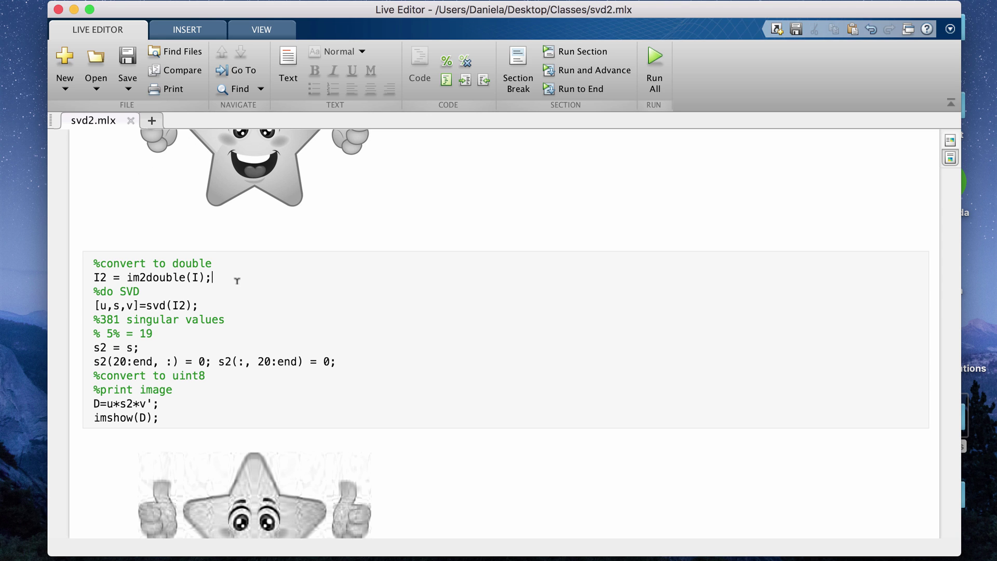
scroll(237, 281, "down", 2)
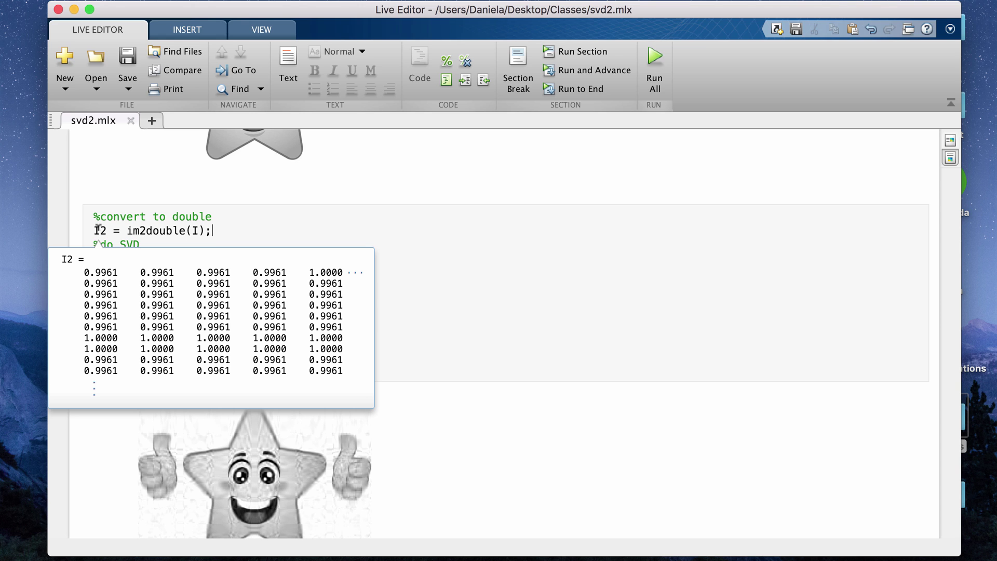
left_click(262, 257)
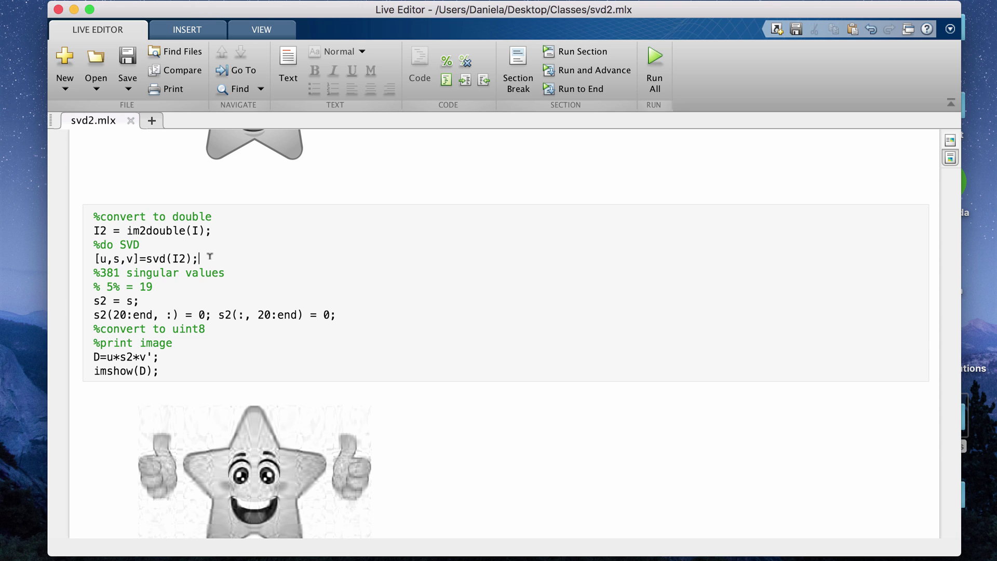
scroll(283, 262, "up", 5)
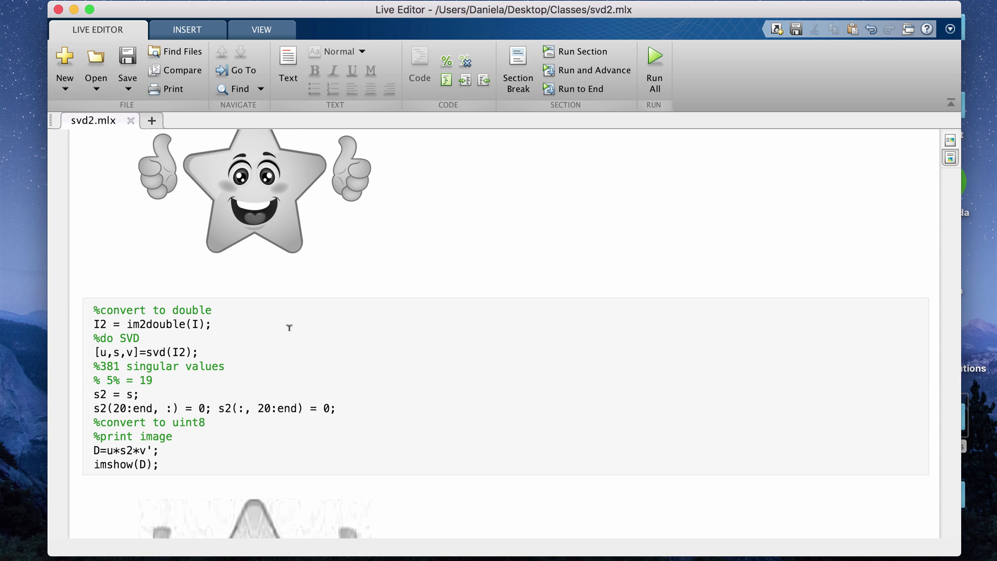
scroll(282, 263, "down", 3)
scroll(353, 283, "up", 5)
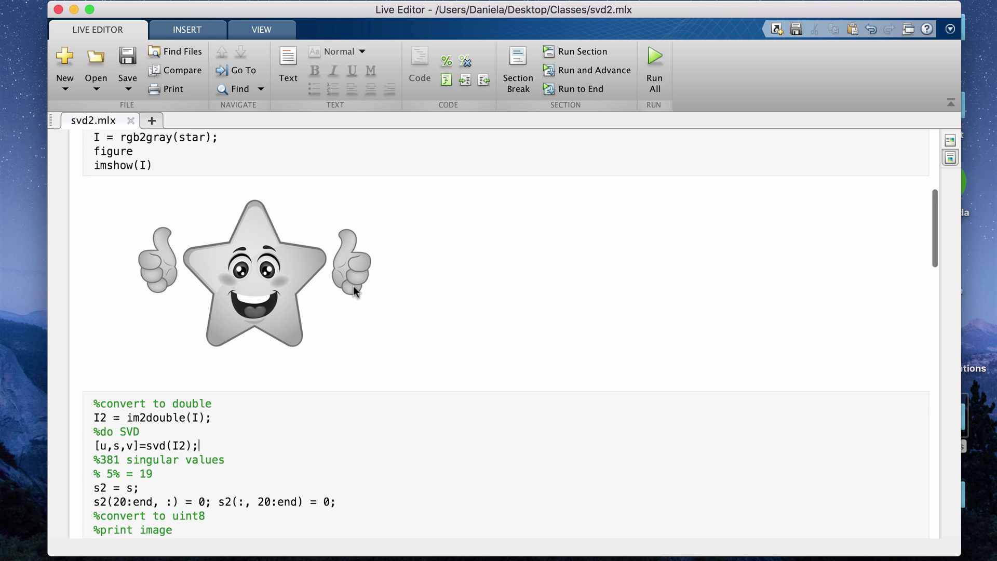
scroll(353, 283, "down", 3)
scroll(354, 283, "down", 3)
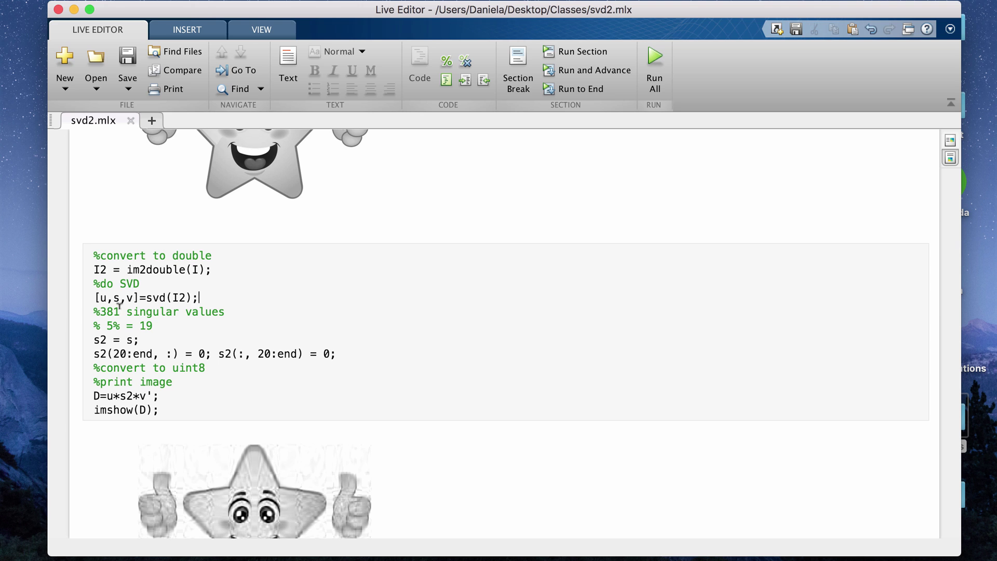
scroll(226, 299, "down", 2)
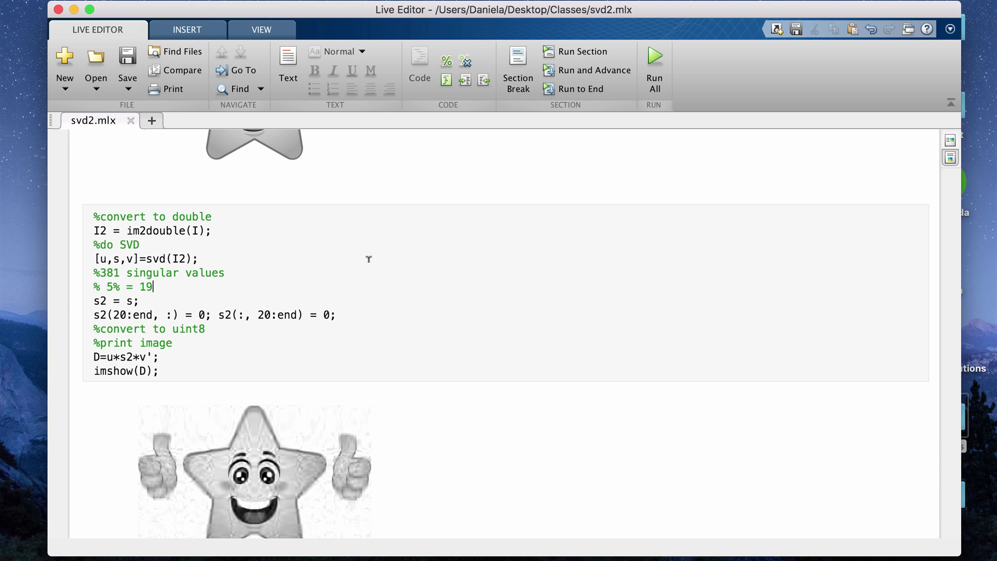
scroll(369, 259, "down", 2)
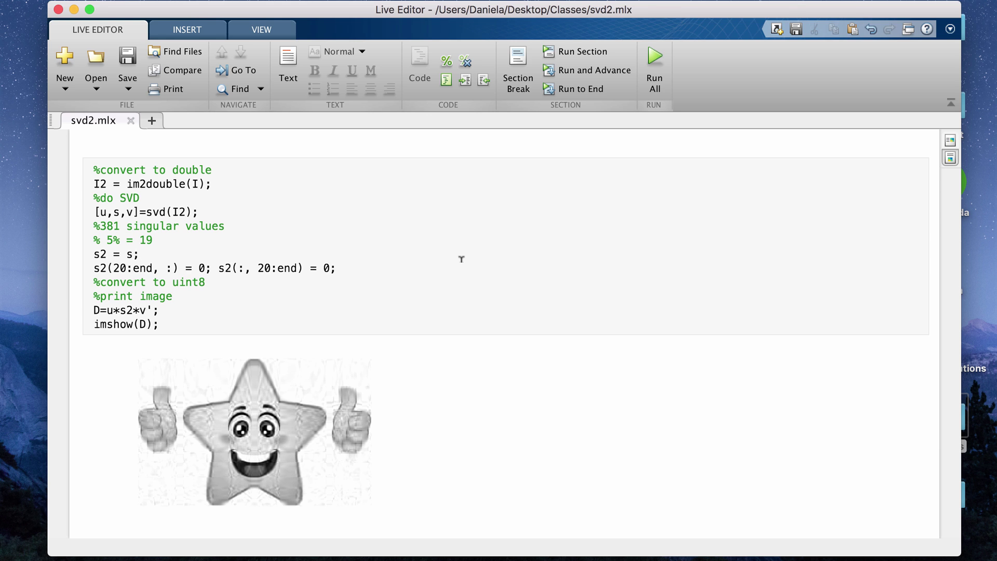
mouse_move(99, 301)
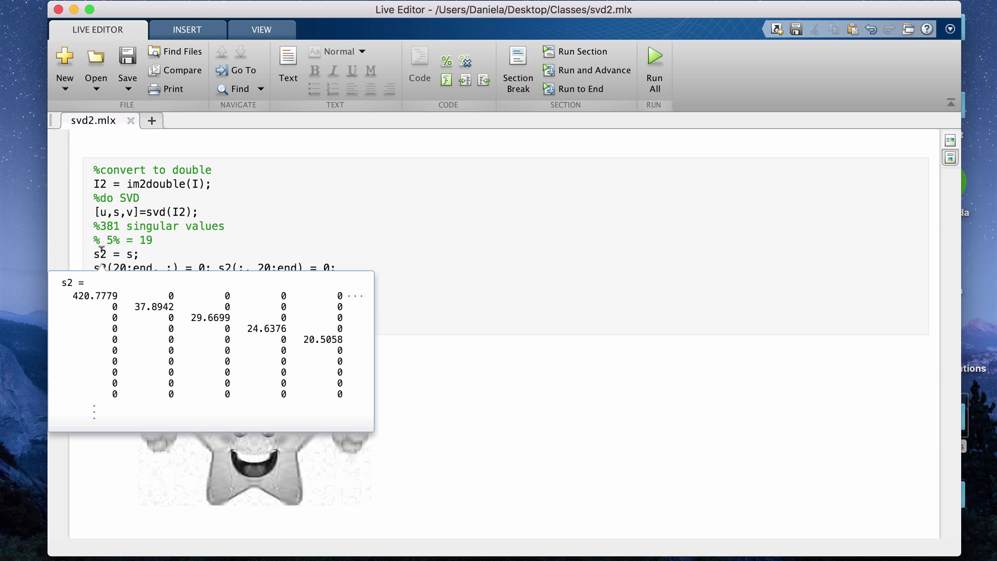
Step: Dismiss the s2 preview and clear the statement zeroing columns 20 onward
left_click(339, 267)
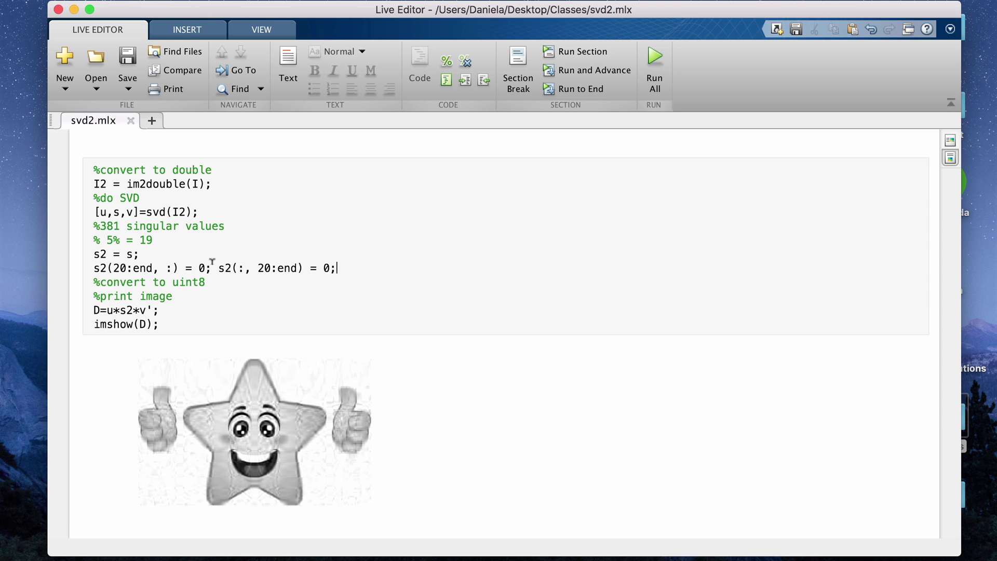
left_click_drag(212, 268, 95, 267)
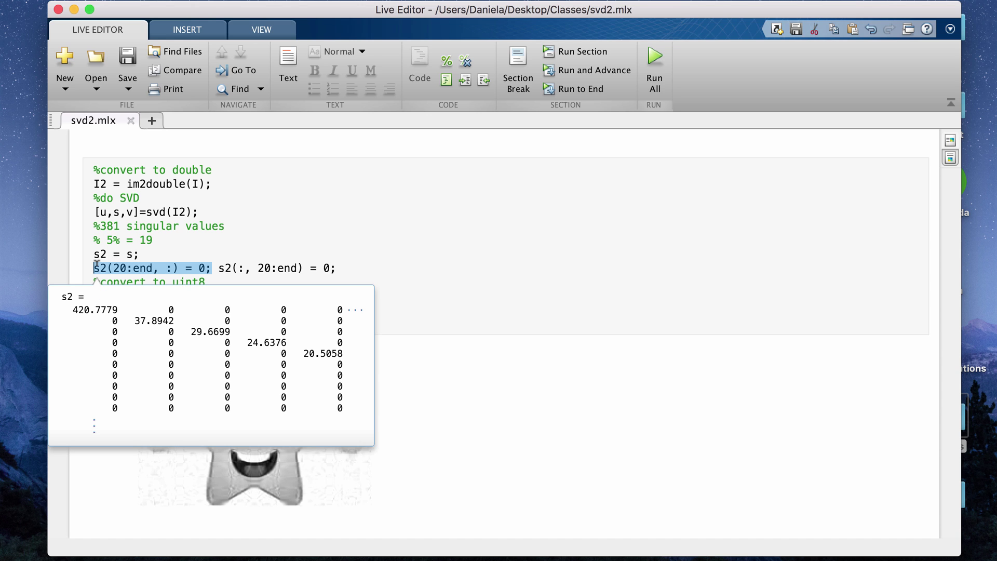
left_click_drag(218, 268, 338, 268)
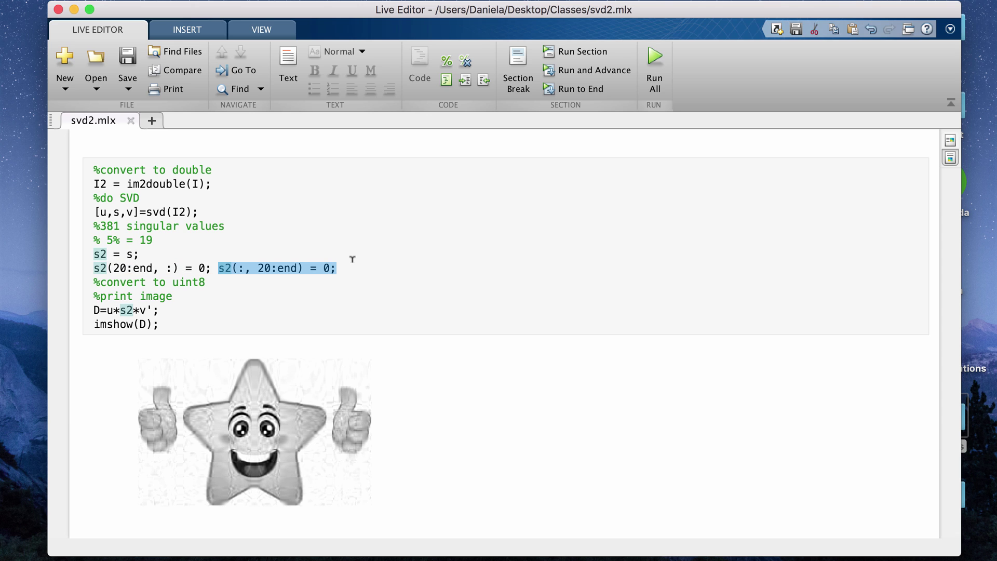
left_click(349, 268)
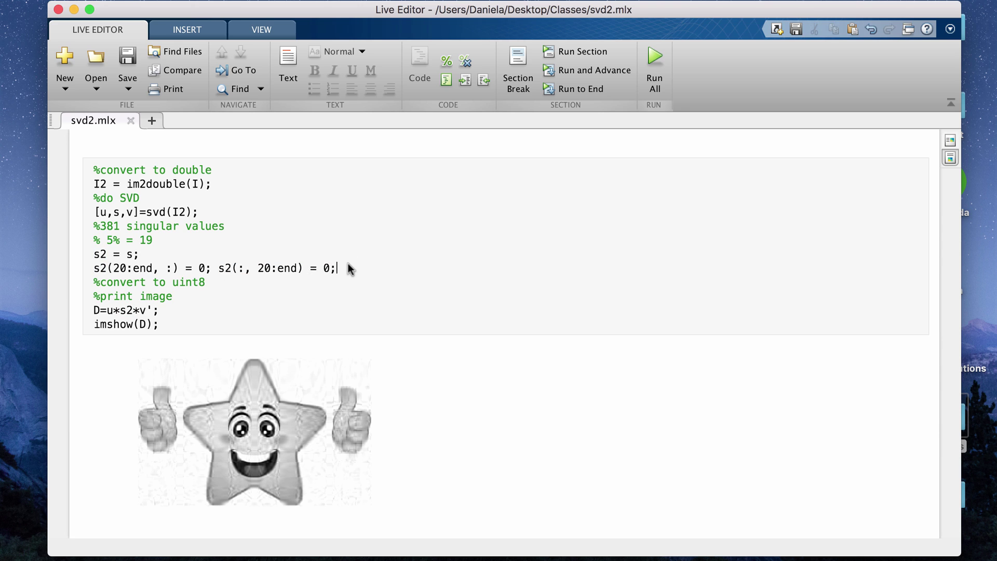
Step: Delete the '%convert to uint8' comment line from the 5% reconstruction code
left_click(167, 282)
triple_click(168, 283)
key("BackSpace")
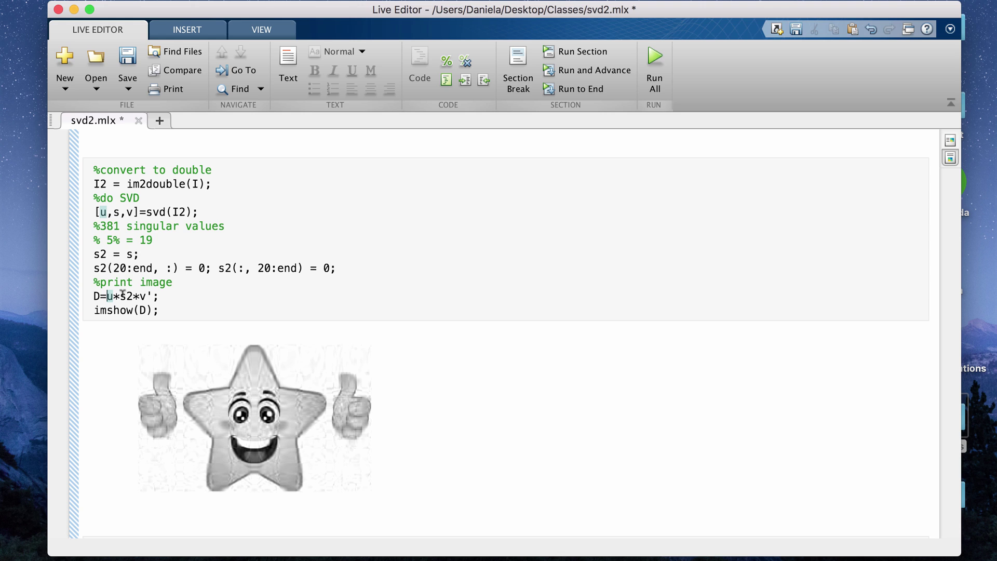
left_click(171, 286)
scroll(501, 347, "down", 1)
scroll(501, 347, "down", 2)
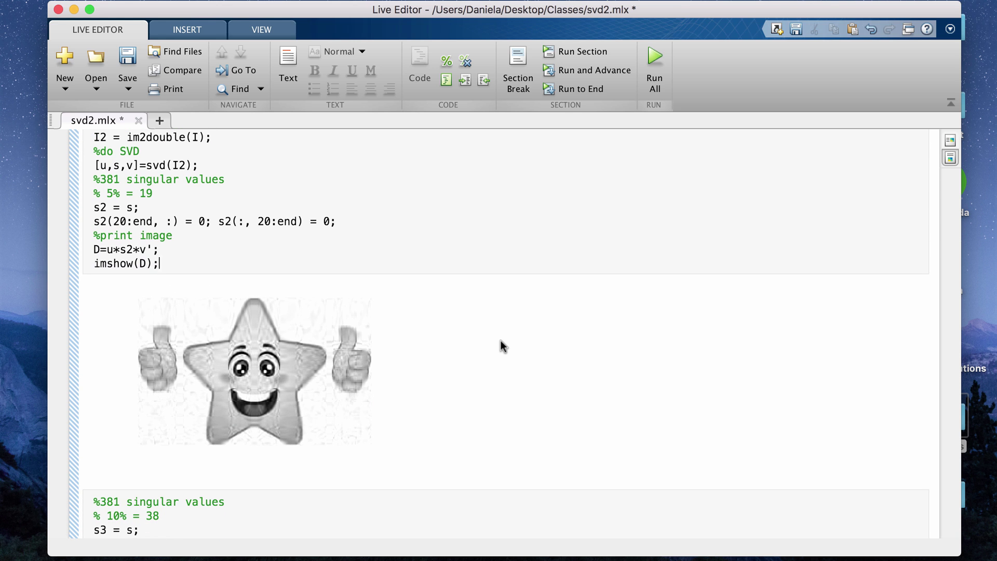
scroll(501, 347, "down", 2)
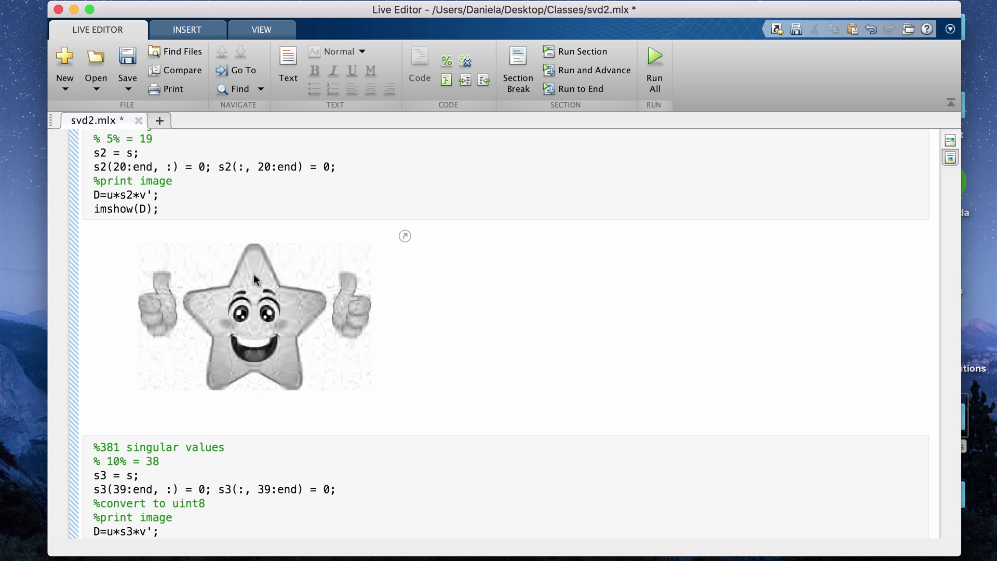
scroll(469, 324, "down", 2)
scroll(469, 325, "down", 2)
scroll(468, 326, "down", 1)
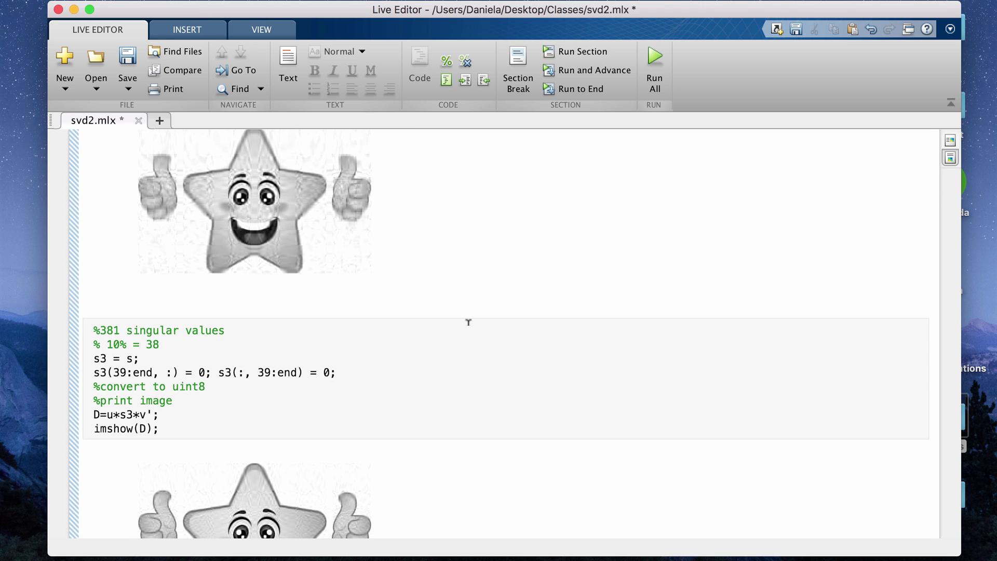
scroll(469, 322, "down", 2)
scroll(468, 322, "down", 2)
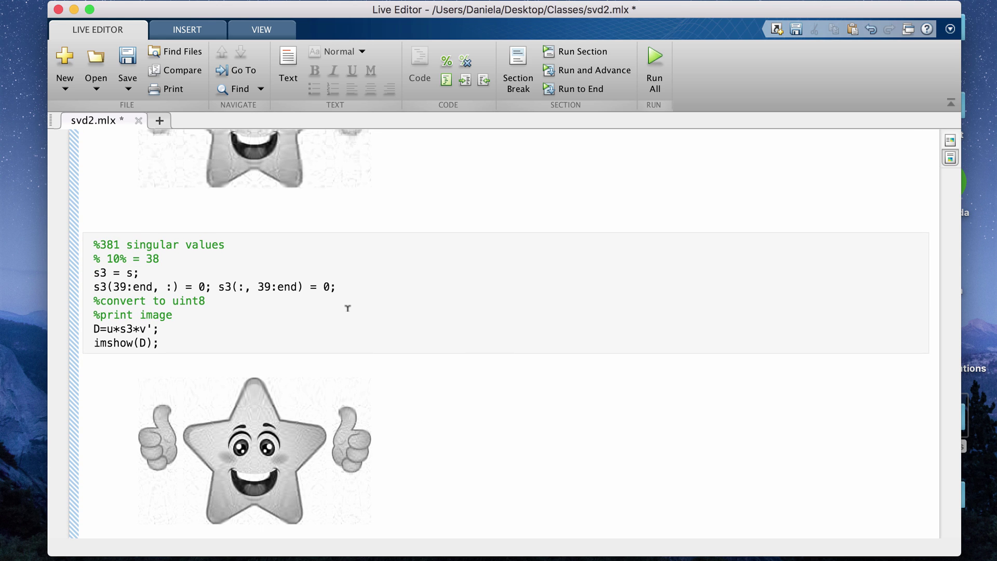
scroll(455, 303, "up", 1)
scroll(454, 303, "down", 3)
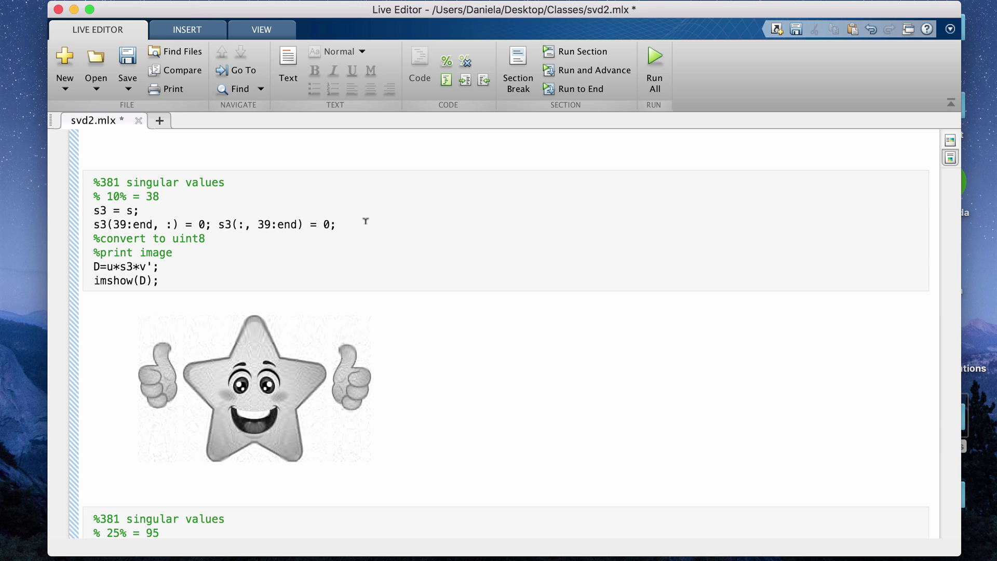
scroll(216, 284, "down", 2)
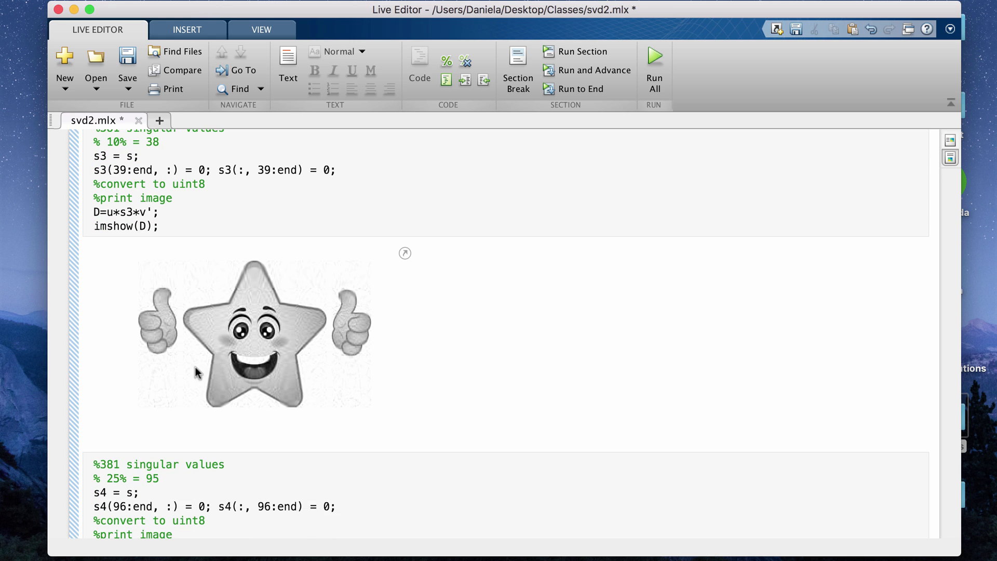
scroll(490, 340, "up", 2)
scroll(490, 339, "down", 5)
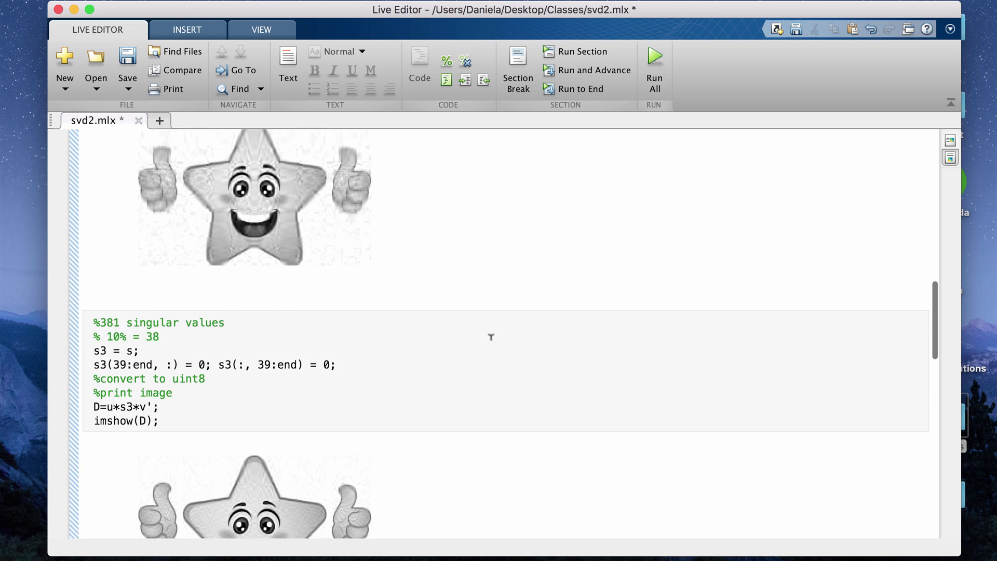
scroll(489, 339, "up", 1)
scroll(490, 338, "down", 5)
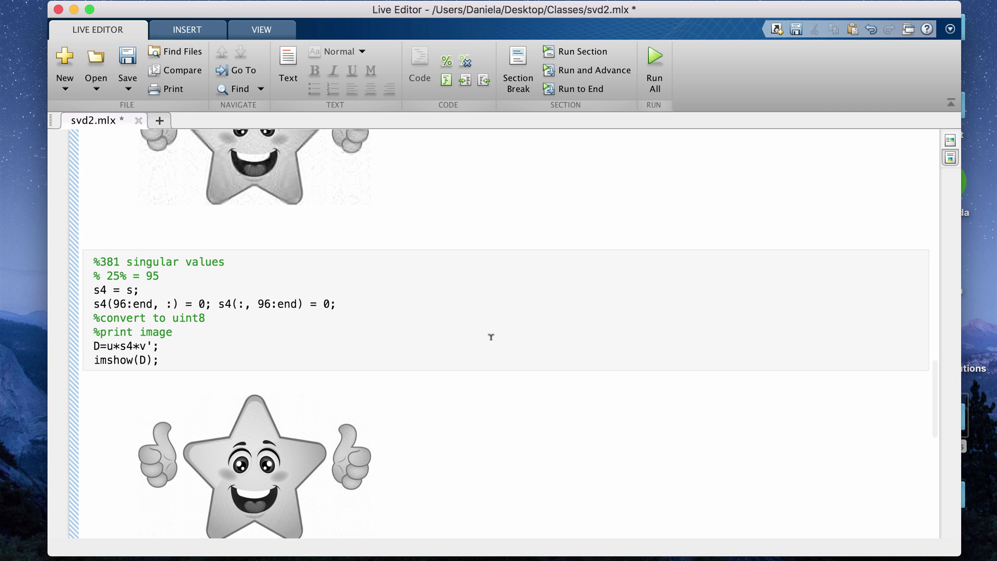
scroll(490, 339, "down", 5)
scroll(490, 339, "down", 3)
scroll(491, 339, "down", 5)
scroll(490, 338, "up", 5)
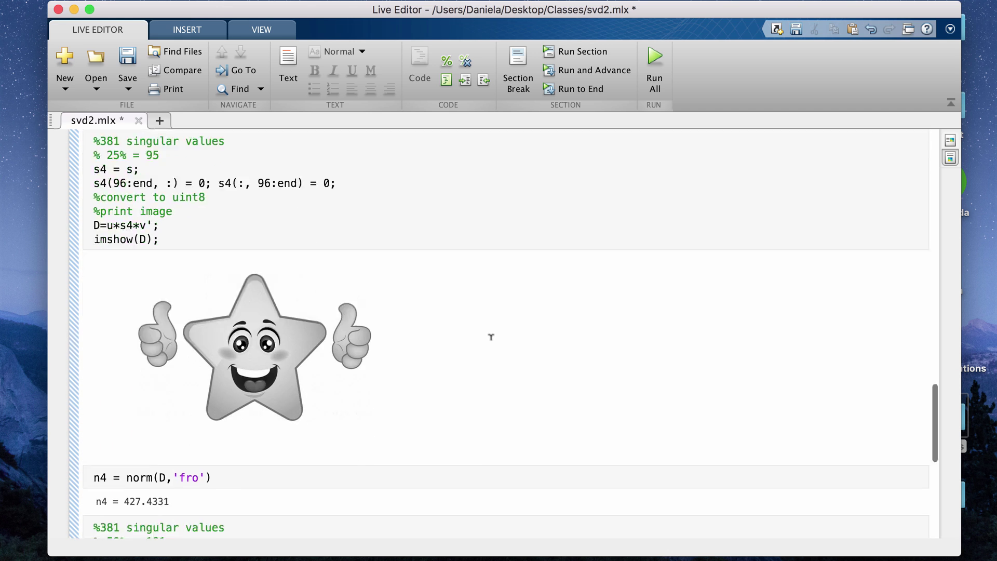
scroll(490, 339, "up", 3)
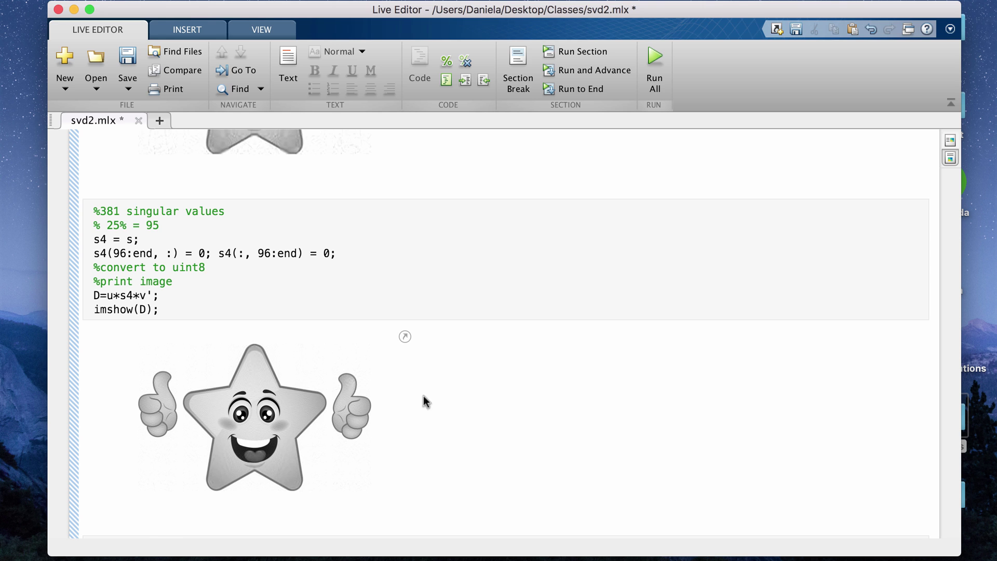
scroll(438, 402, "down", 3)
scroll(438, 401, "down", 2)
scroll(439, 401, "down", 2)
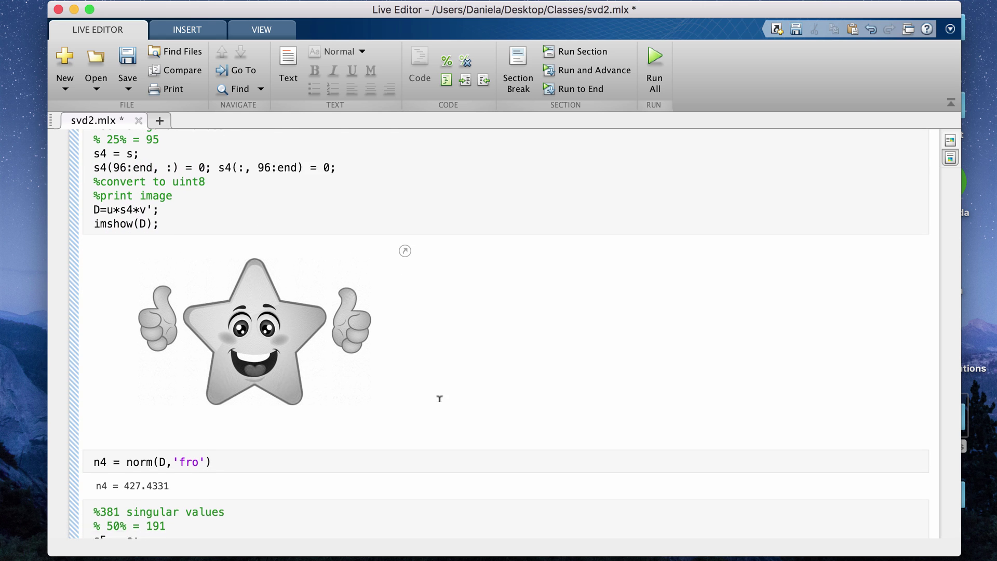
scroll(438, 401, "down", 5)
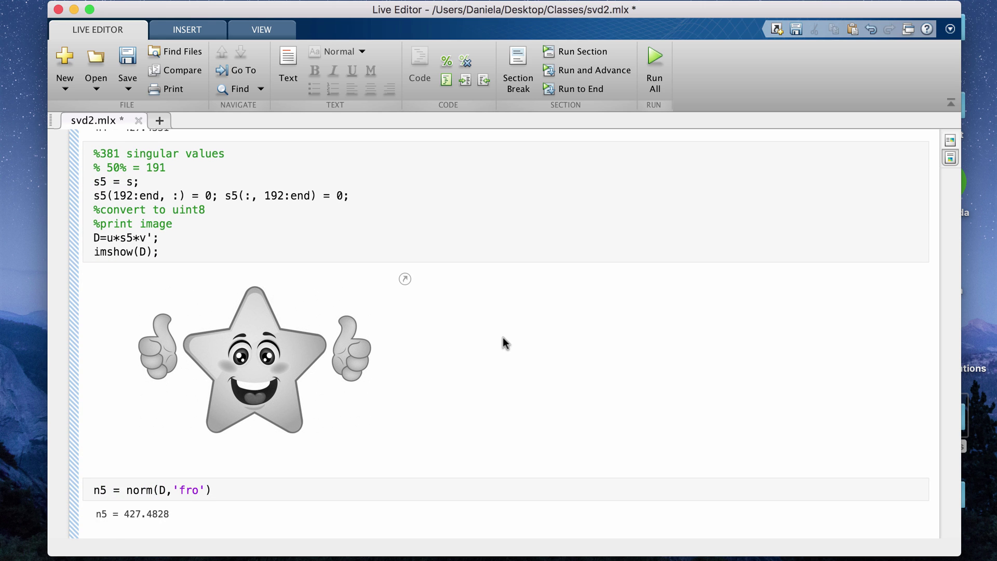